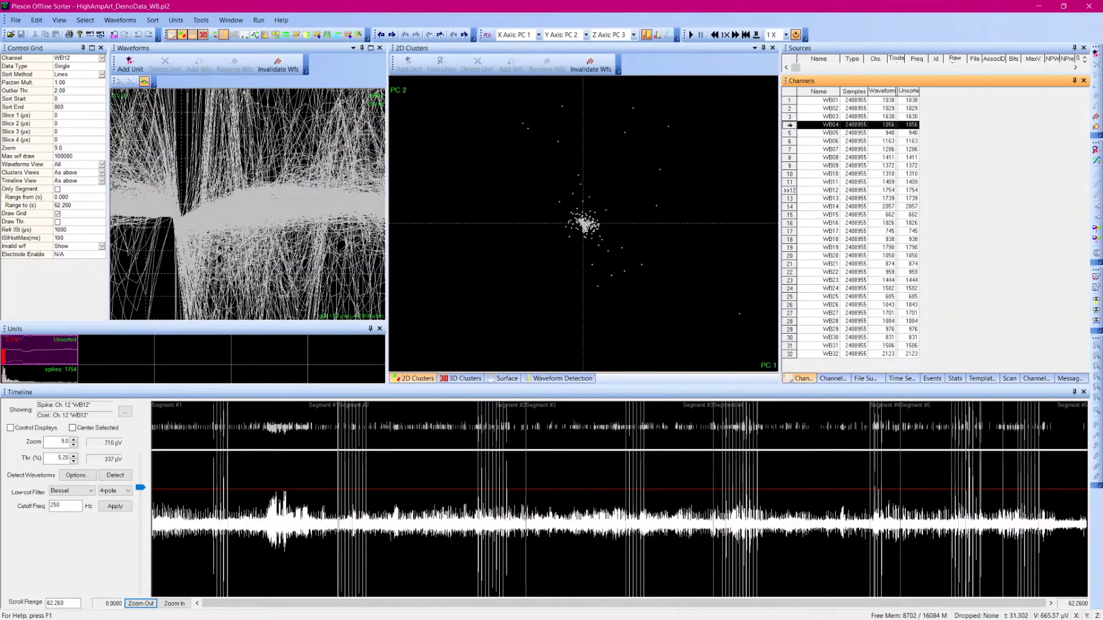
Compare the waveforms and 2D clusters of channels WB04, WB09 and WB12, ending on channel WB04.
double_click(827, 125)
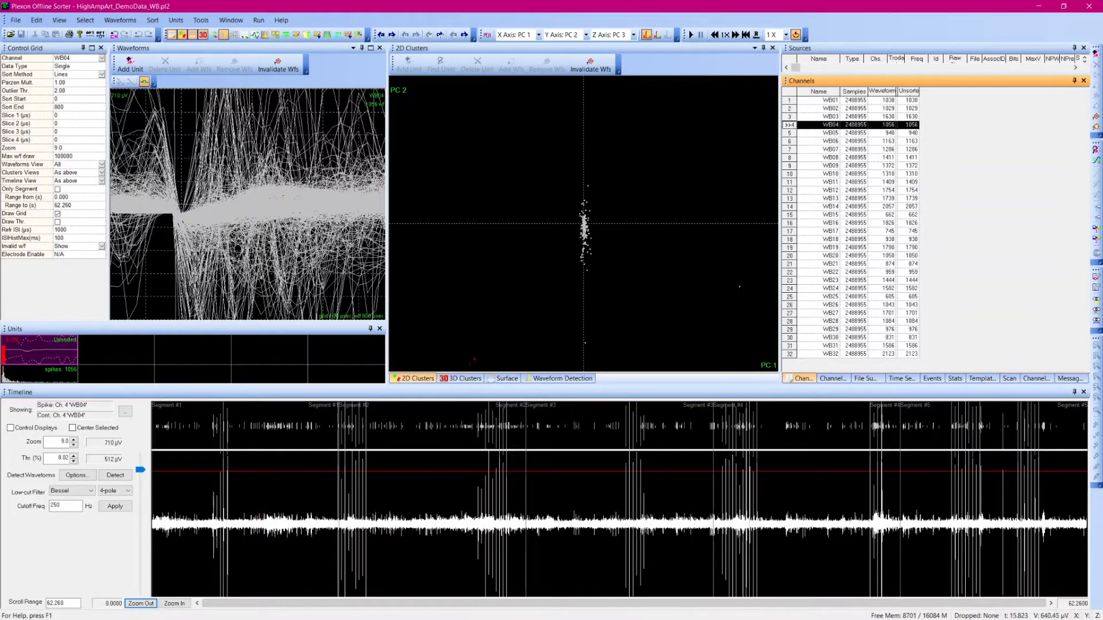
scroll(585, 225, "up", 10)
left_click(584, 225)
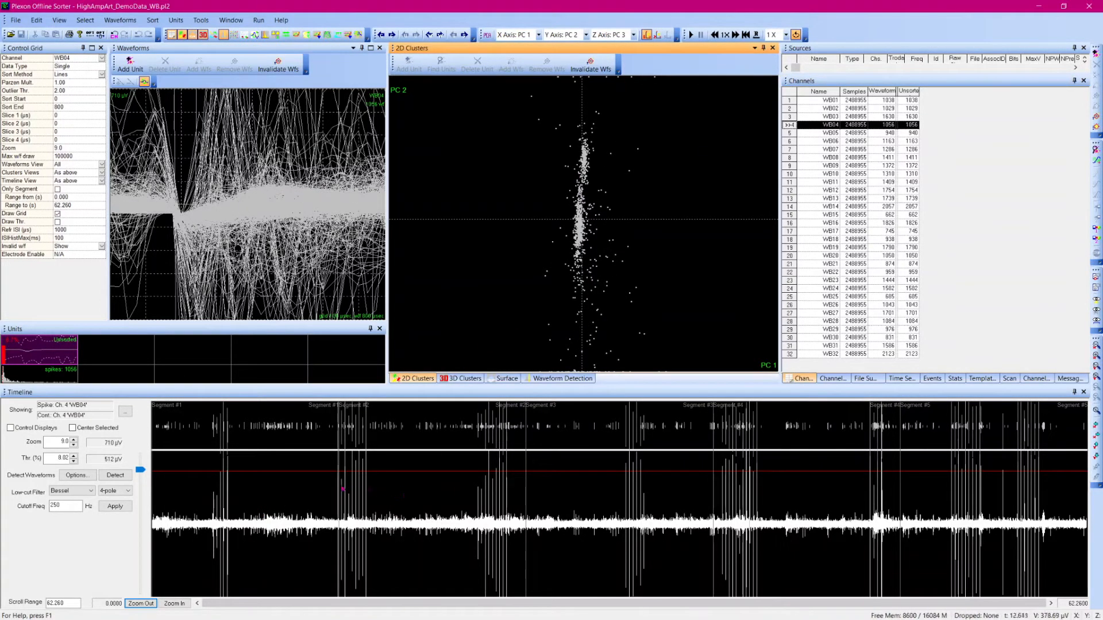
left_click(795, 255)
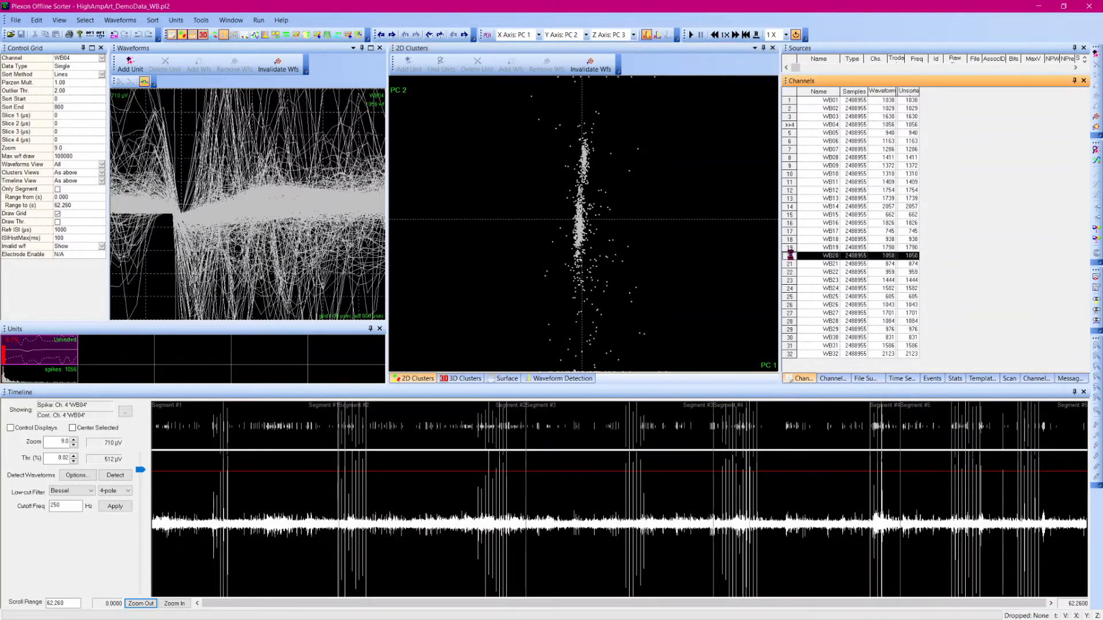
left_click(790, 166)
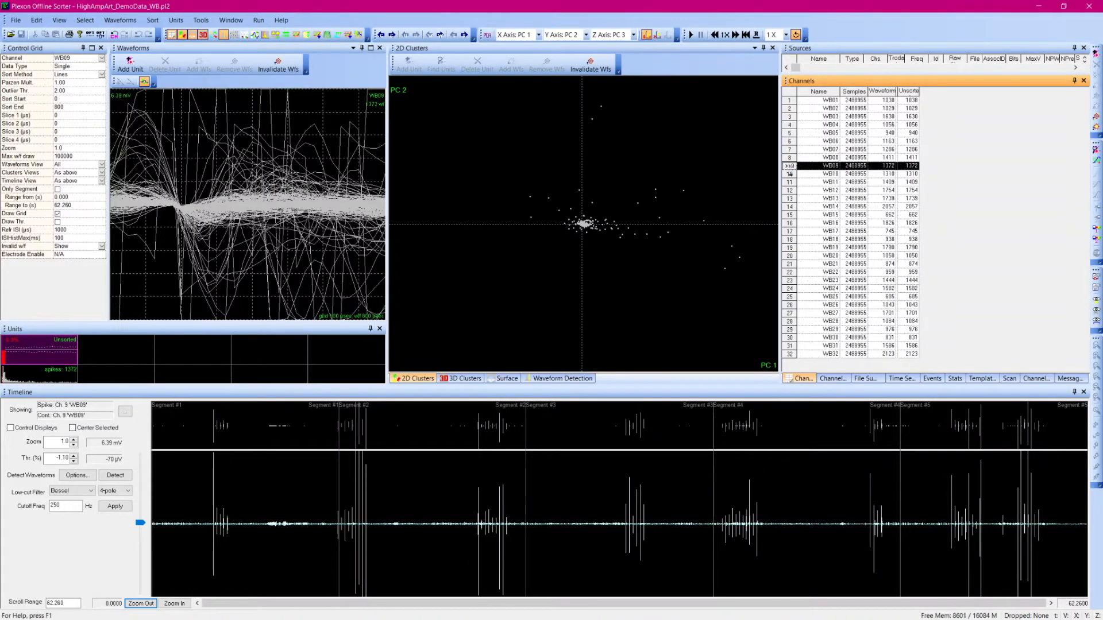
left_click(790, 190)
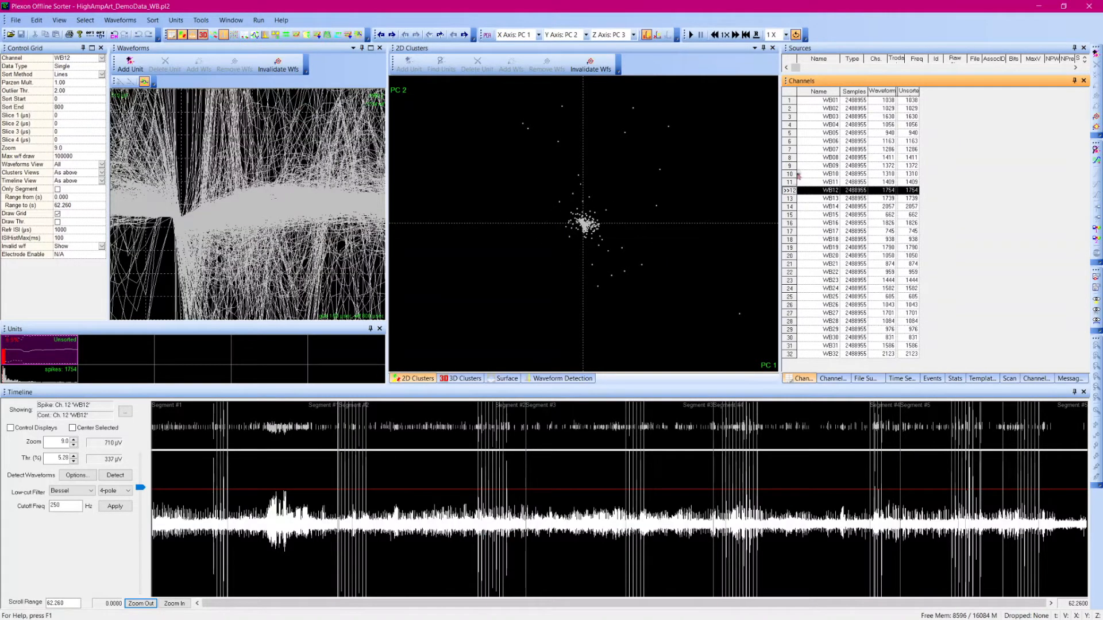
left_click(789, 125)
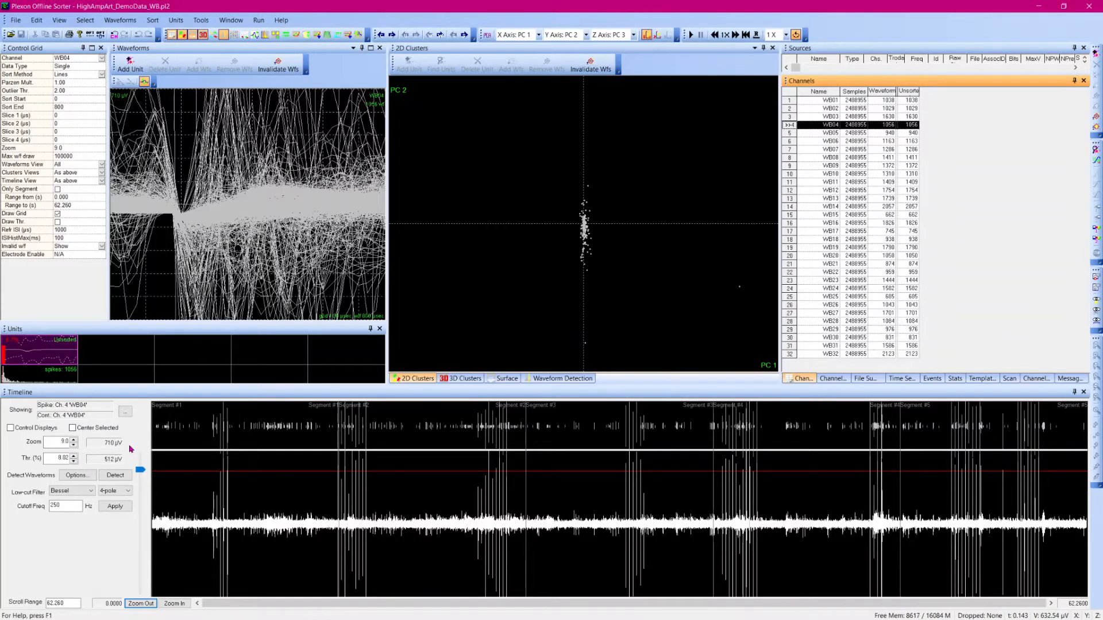
Try a detection threshold of about 141 µV on channel WB04 and about -150 µV on channel WB20.
left_click_drag(141, 471, 148, 509)
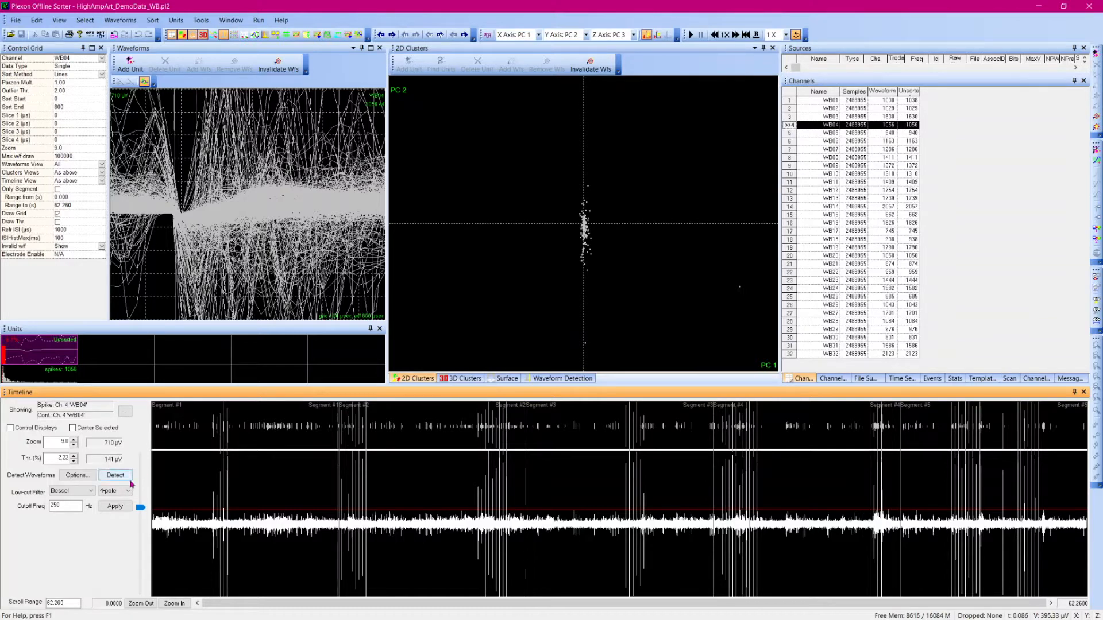
double_click(821, 256)
left_click_drag(141, 507, 141, 538)
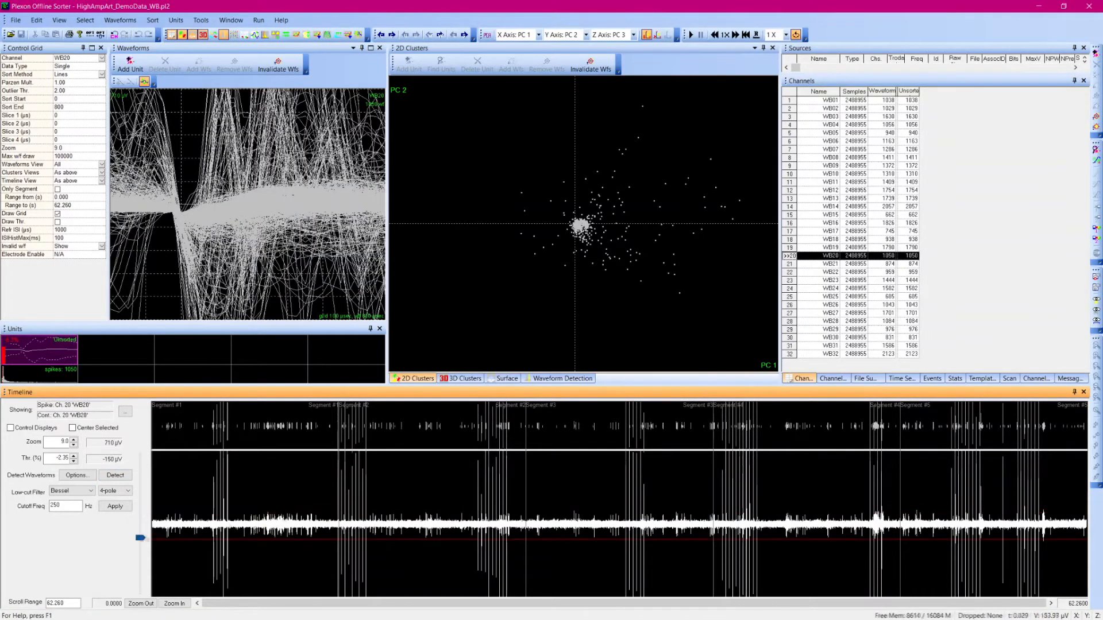
Magnify channel WB04's timeline until a single high-amplitude artifact near 31.6 s can be examined.
double_click(790, 124)
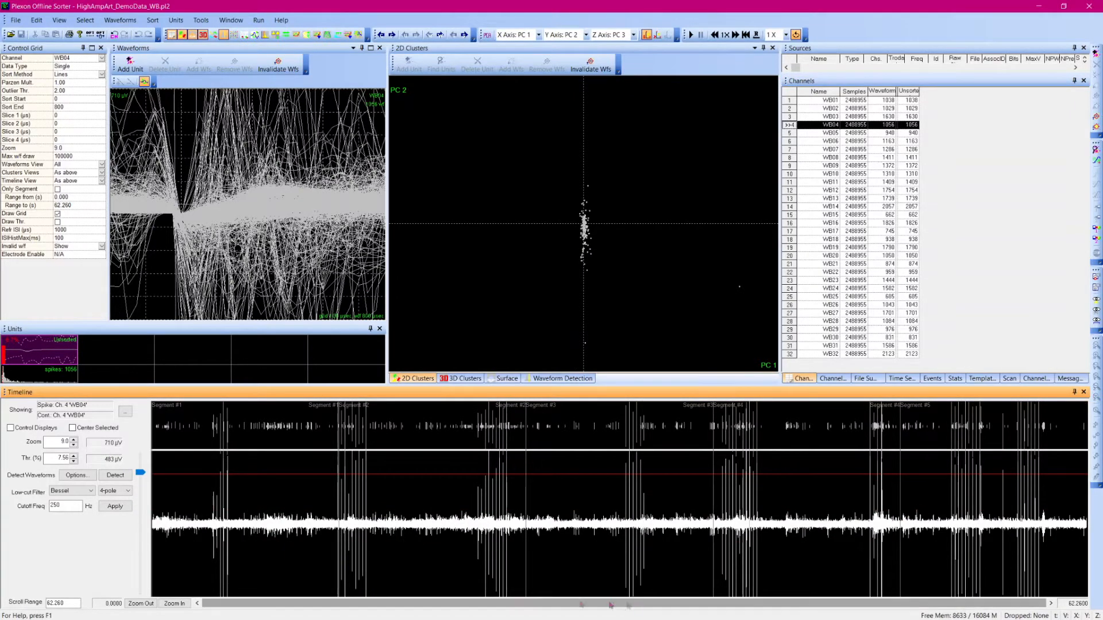
left_click(167, 604)
left_click(168, 604)
left_click(169, 604)
left_click(169, 604)
left_click_drag(623, 604, 630, 604)
left_click(168, 604)
left_click(166, 604)
left_click(166, 604)
left_click(166, 604)
left_click(167, 603)
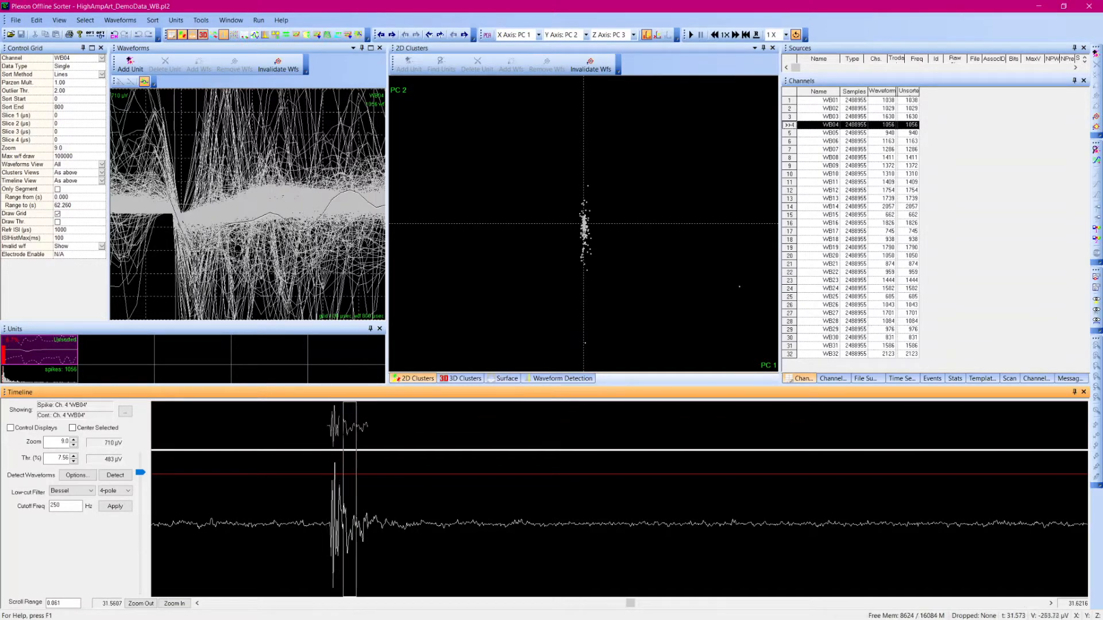
Examine WB04's artifact near 31.8 s and slightly enlarge the spike strip above the continuous trace.
left_click(356, 561)
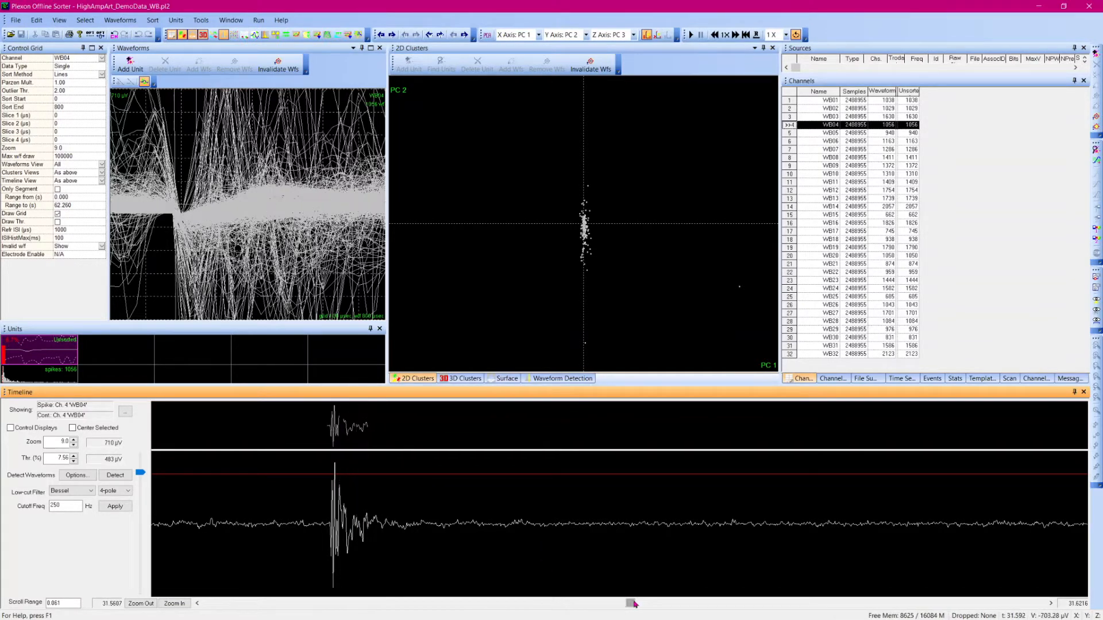
left_click_drag(631, 604, 636, 604)
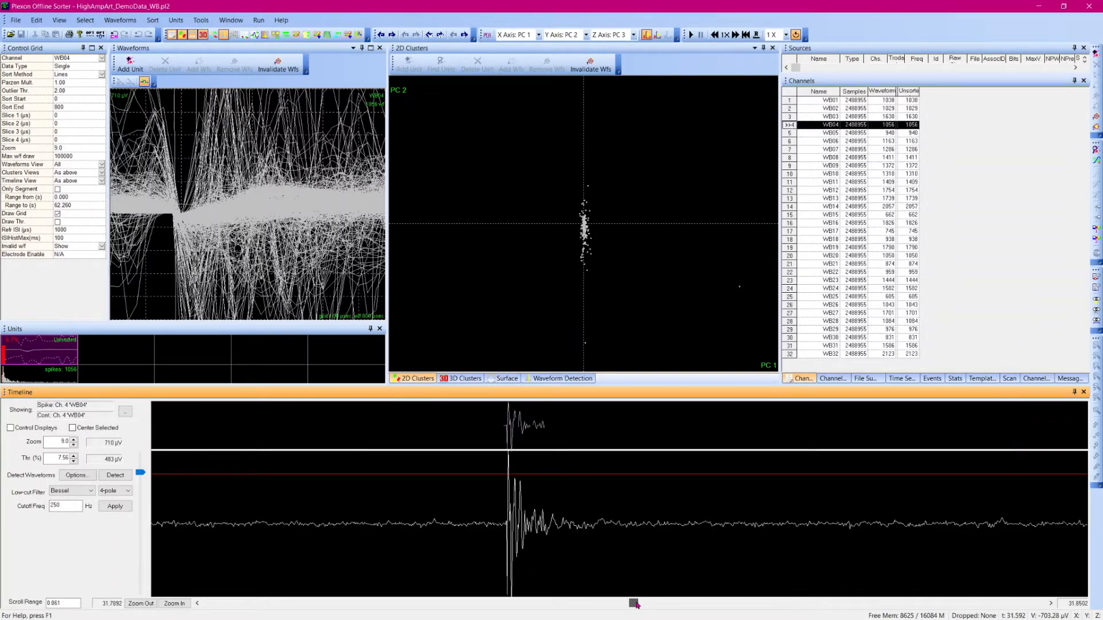
left_click_drag(509, 450, 509, 440)
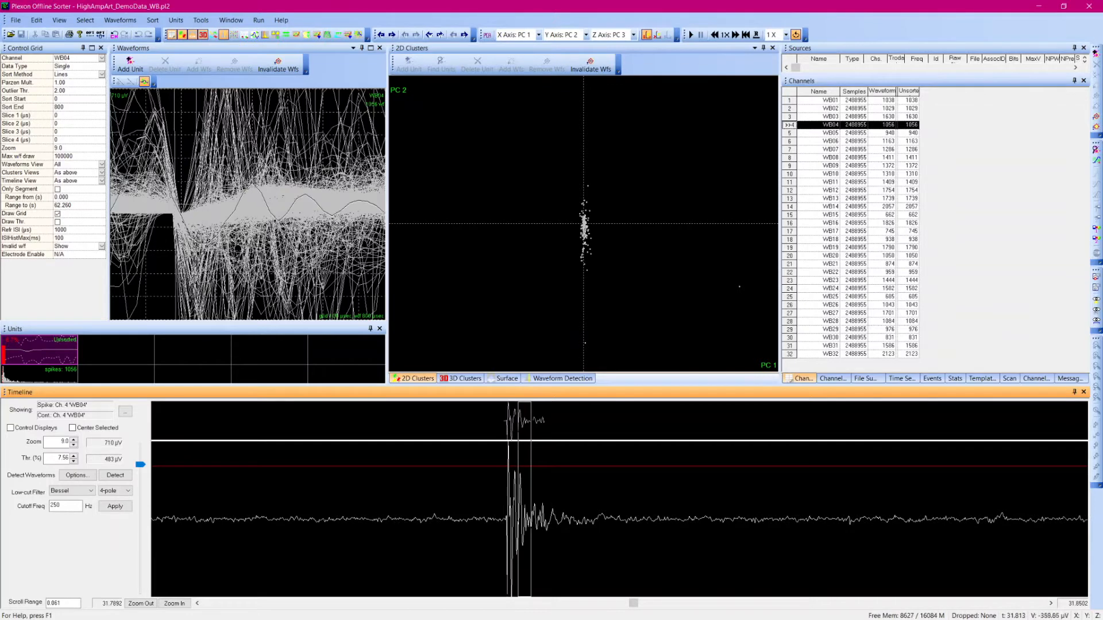
left_click_drag(561, 441, 561, 457)
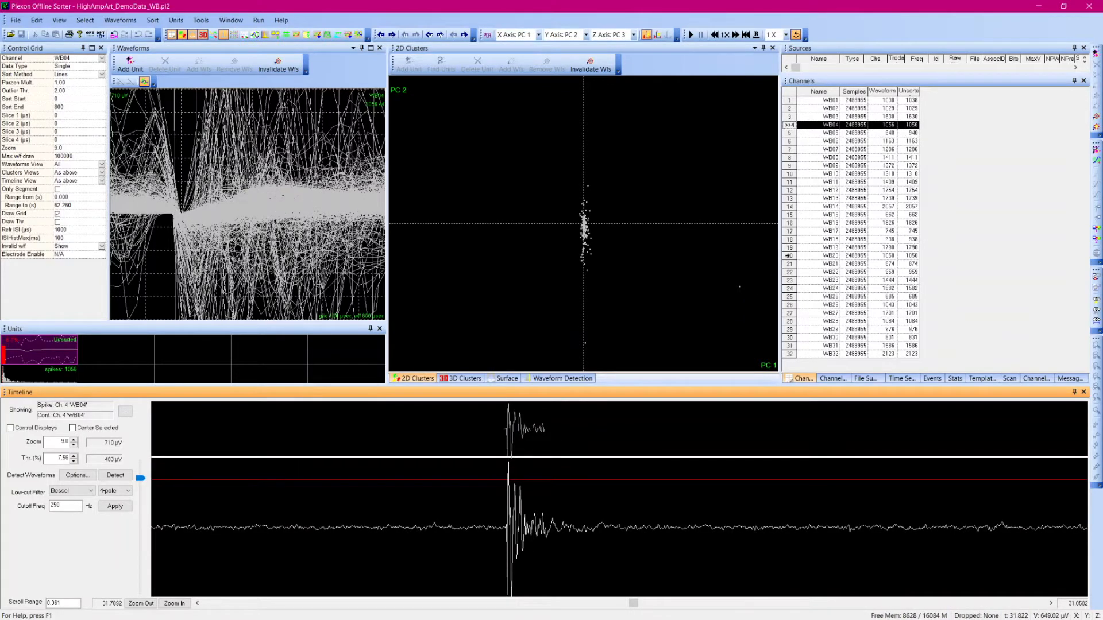
Examine the same artifact and the preceding one on channel WB20, then return the timeline to its full range.
left_click(789, 255)
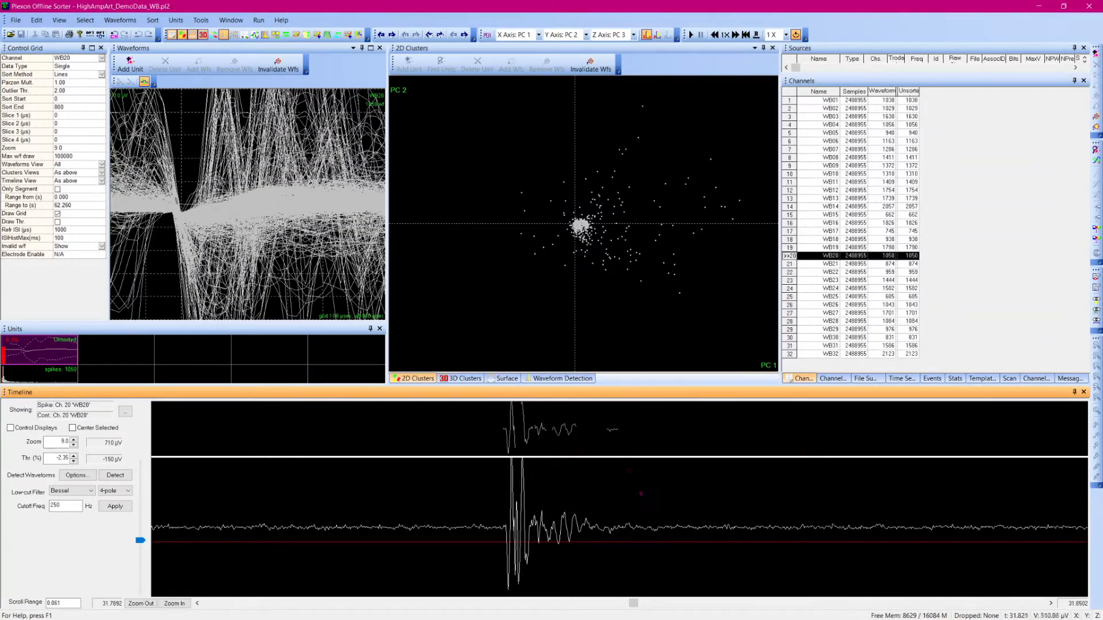
left_click(197, 604)
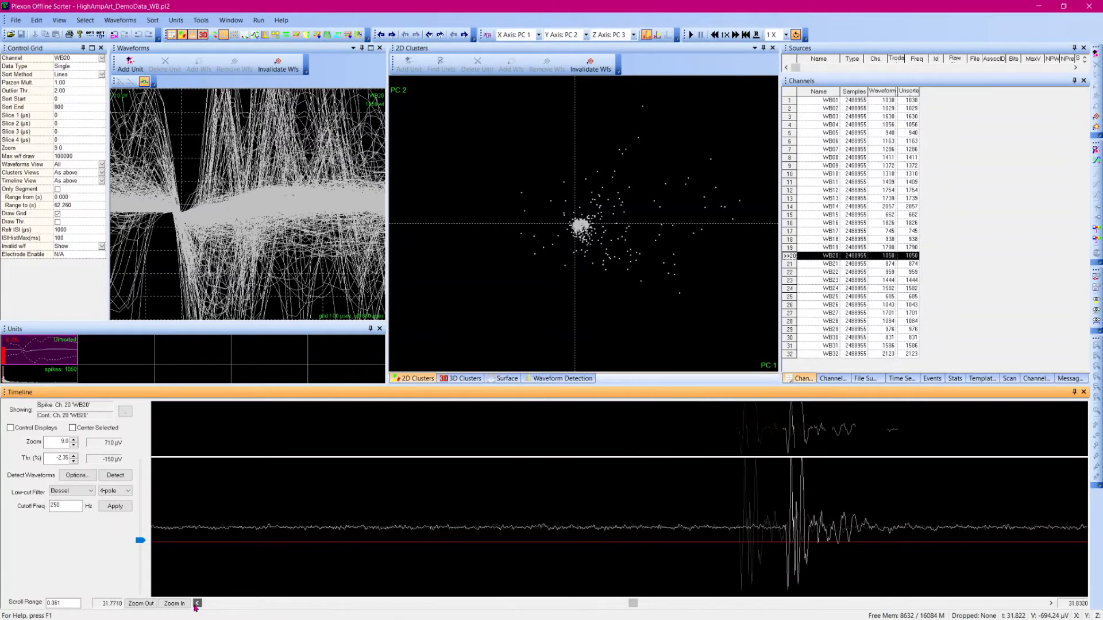
left_click(196, 604)
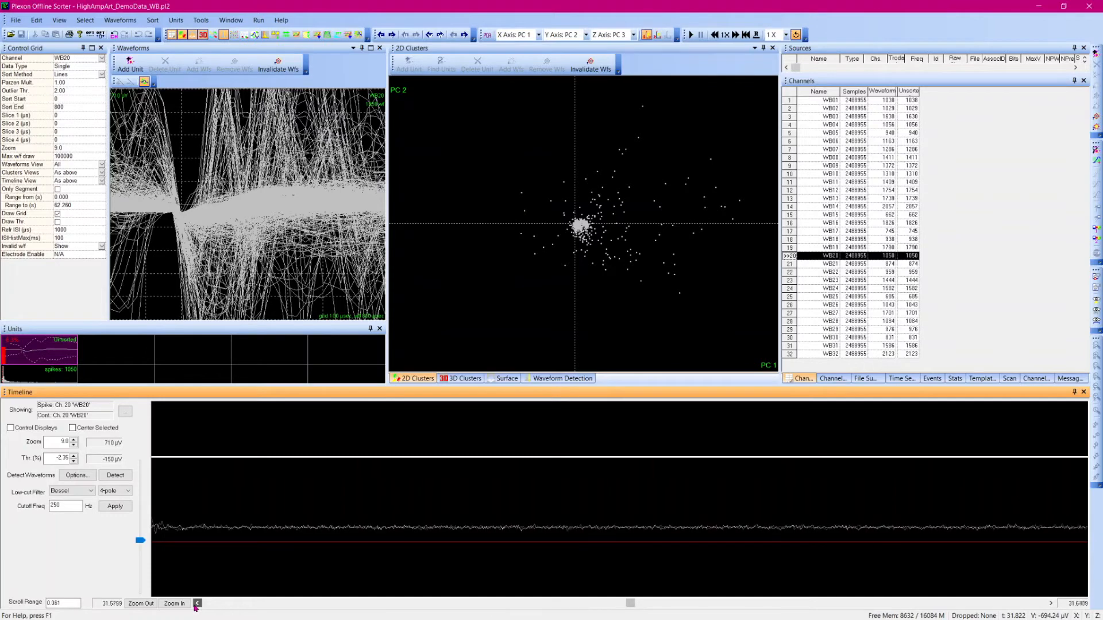
left_click(197, 604)
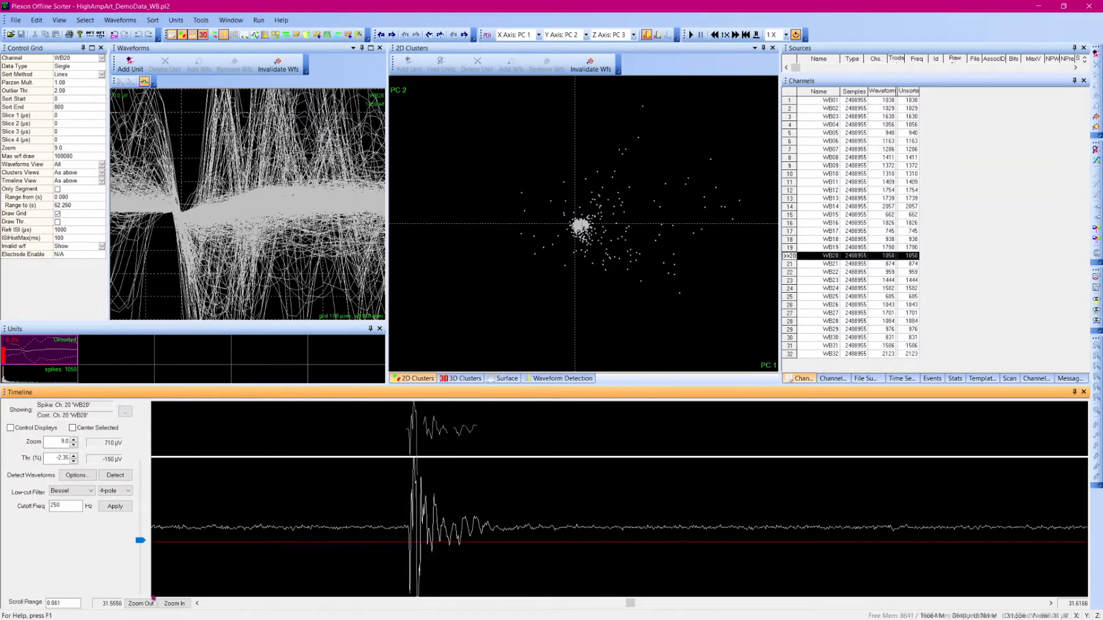
left_click(151, 606)
left_click(153, 607)
left_click(152, 608)
left_click(153, 608)
left_click(154, 608)
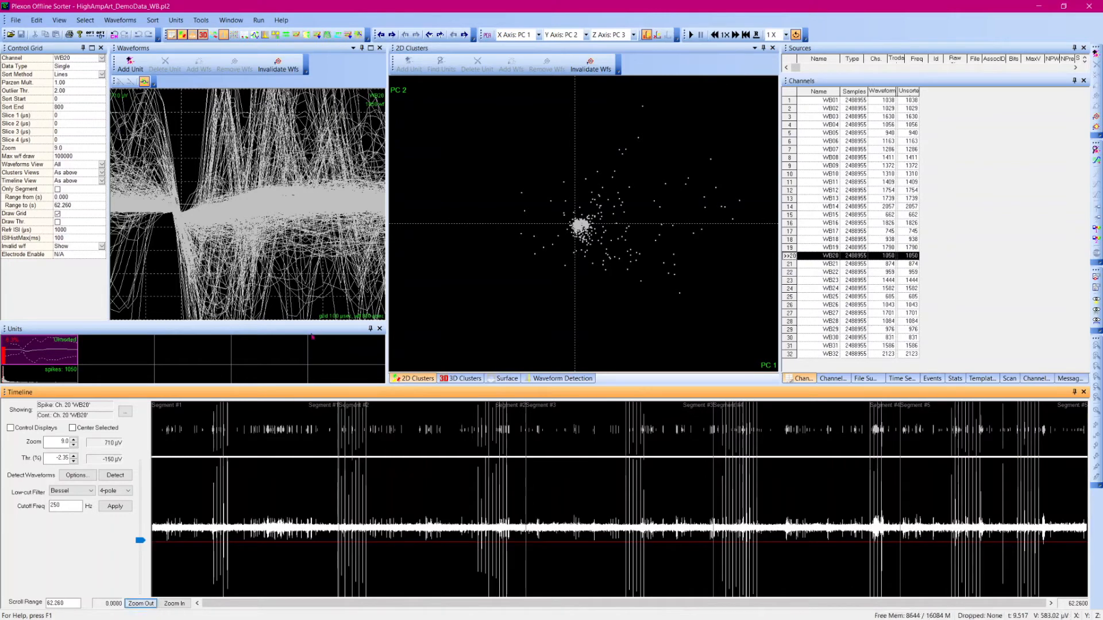
Invalidate high amplitude artifacts on all channels of SPK_FILT_WB, with a 500 microvolt threshold and spikes invalidated for 4 milliseconds afterwards.
left_click(200, 21)
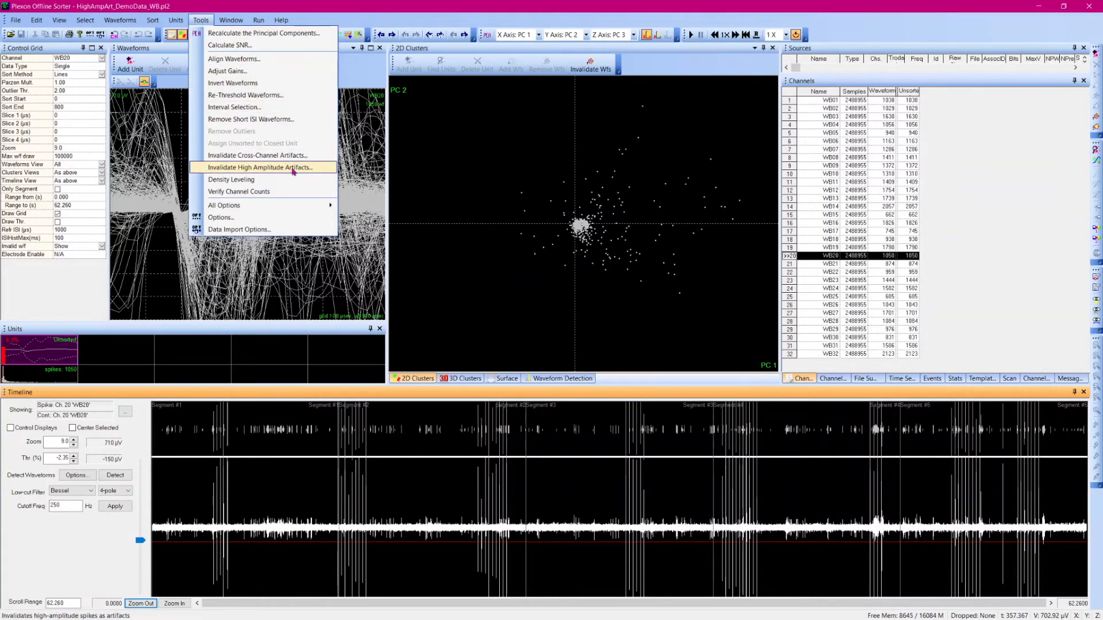
left_click(329, 173)
left_click(486, 279)
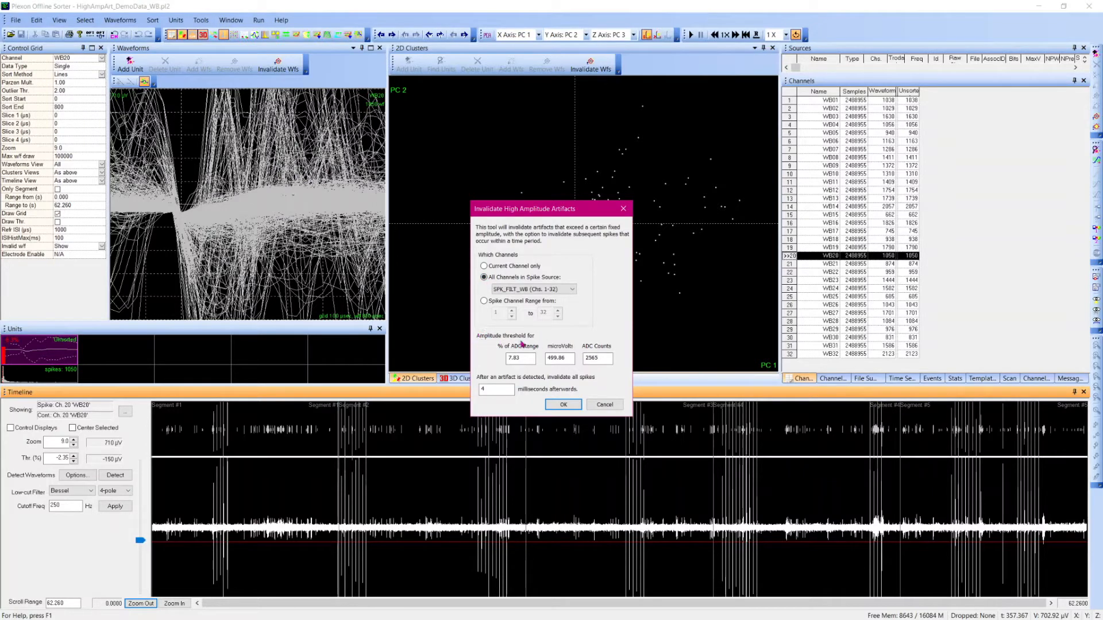
double_click(550, 358)
type("500")
left_click(497, 389)
left_click(560, 404)
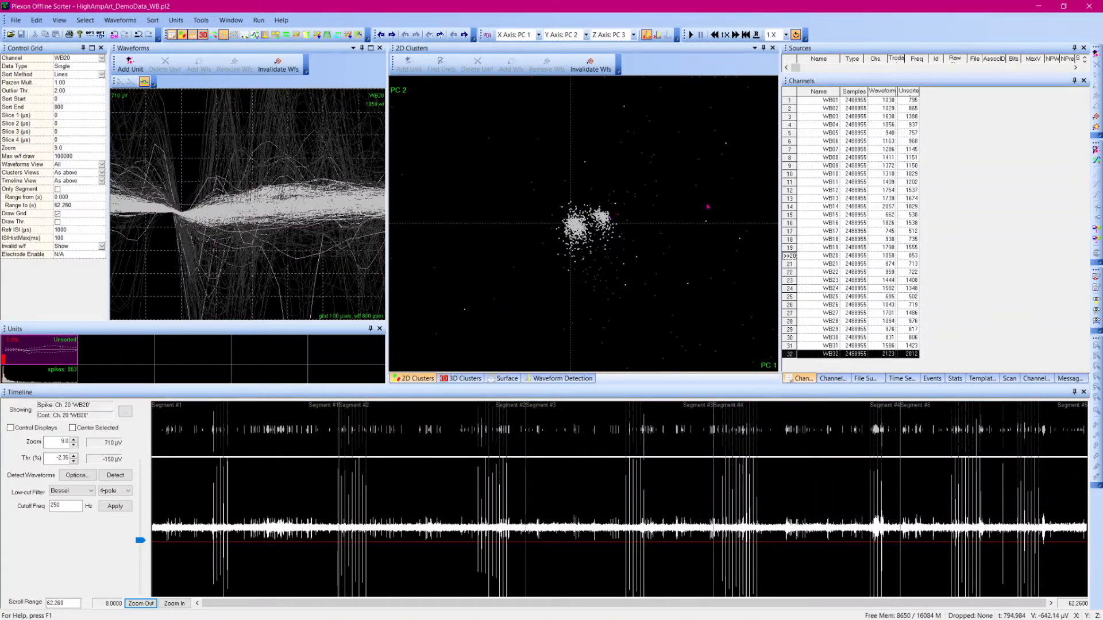
Compare channel WB04 with its invalidated waveforms hidden and shown, leaving them shown.
left_click(789, 126)
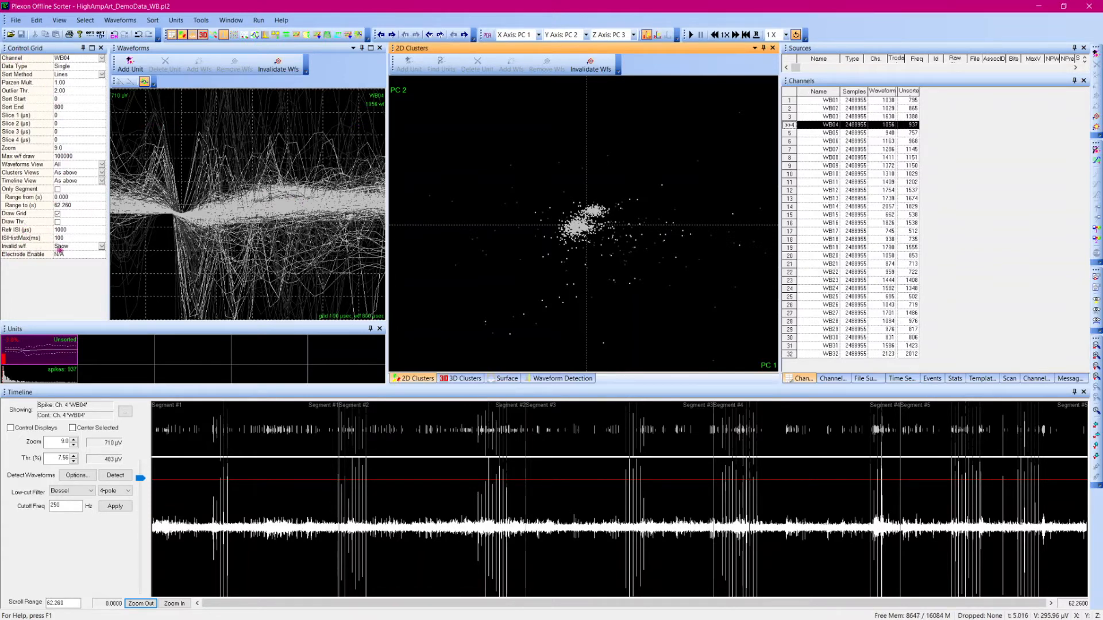
left_click(102, 247)
left_click(98, 262)
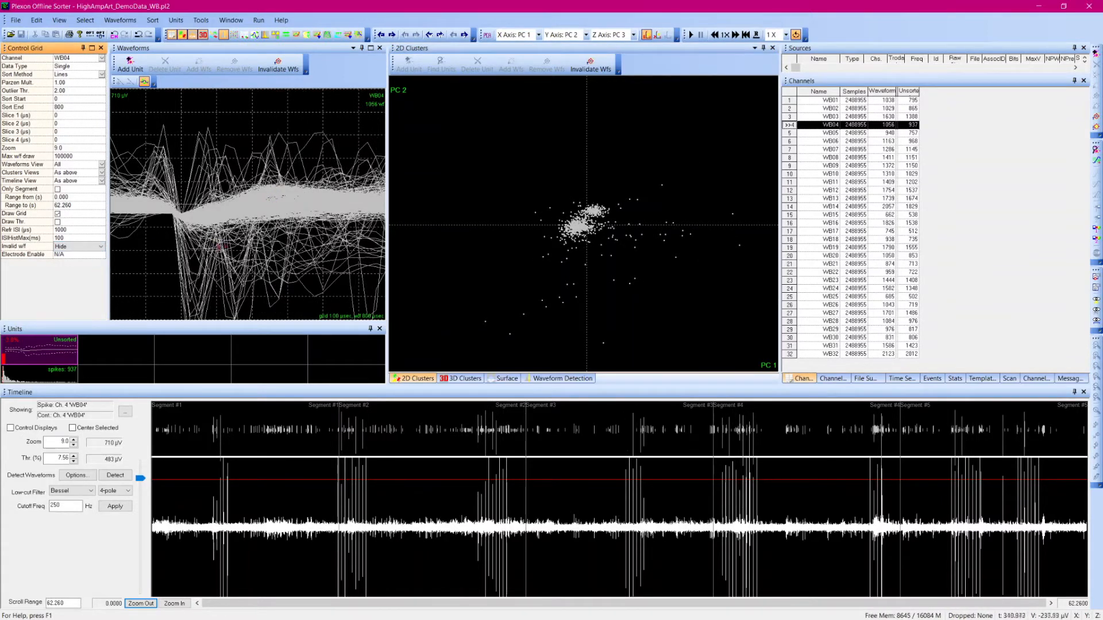
left_click(92, 248)
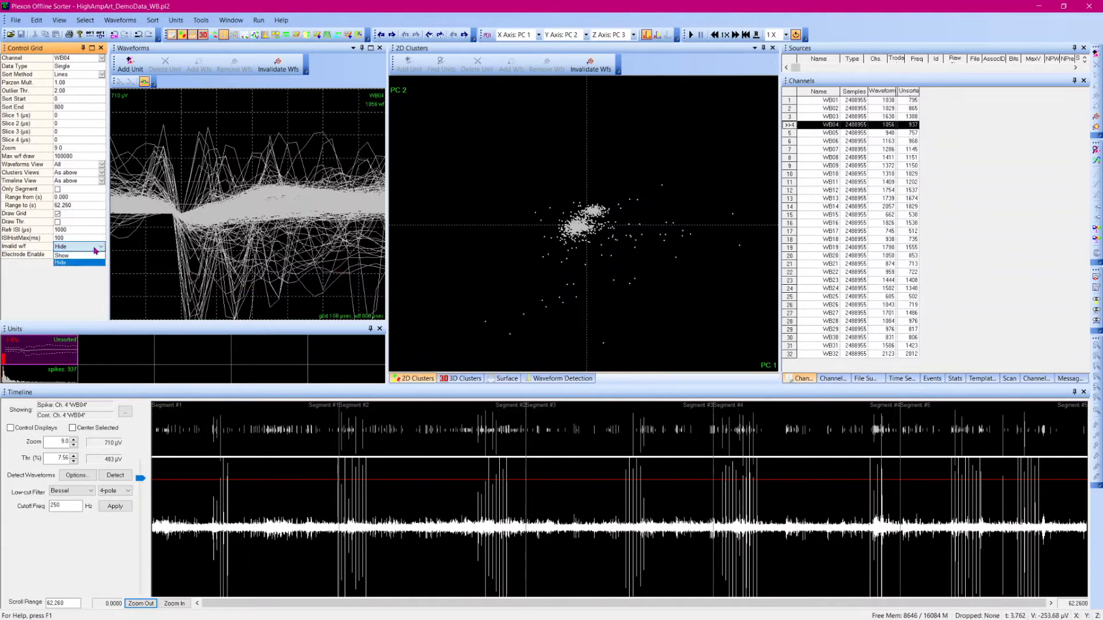
left_click(87, 256)
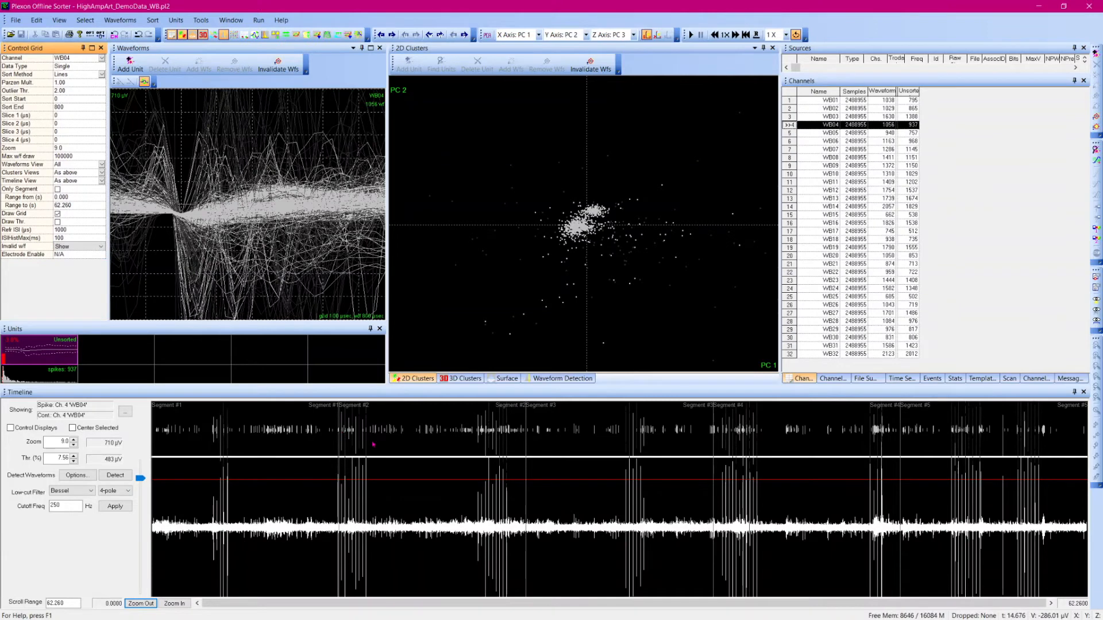
Change the display colour of invalidated waveforms to gold.
left_click(196, 23)
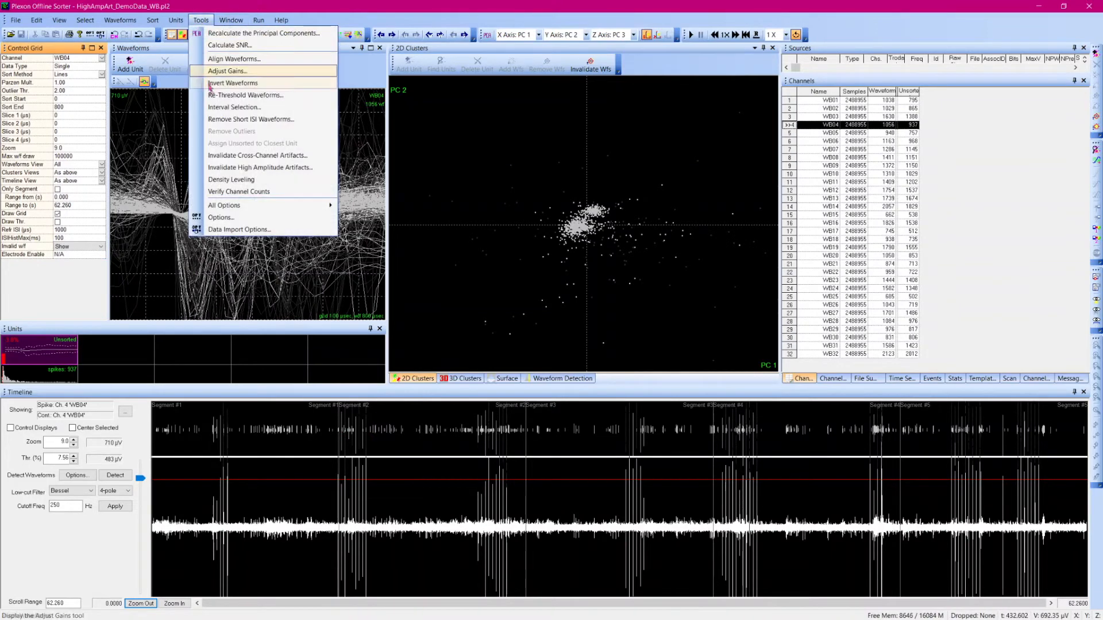
left_click(257, 218)
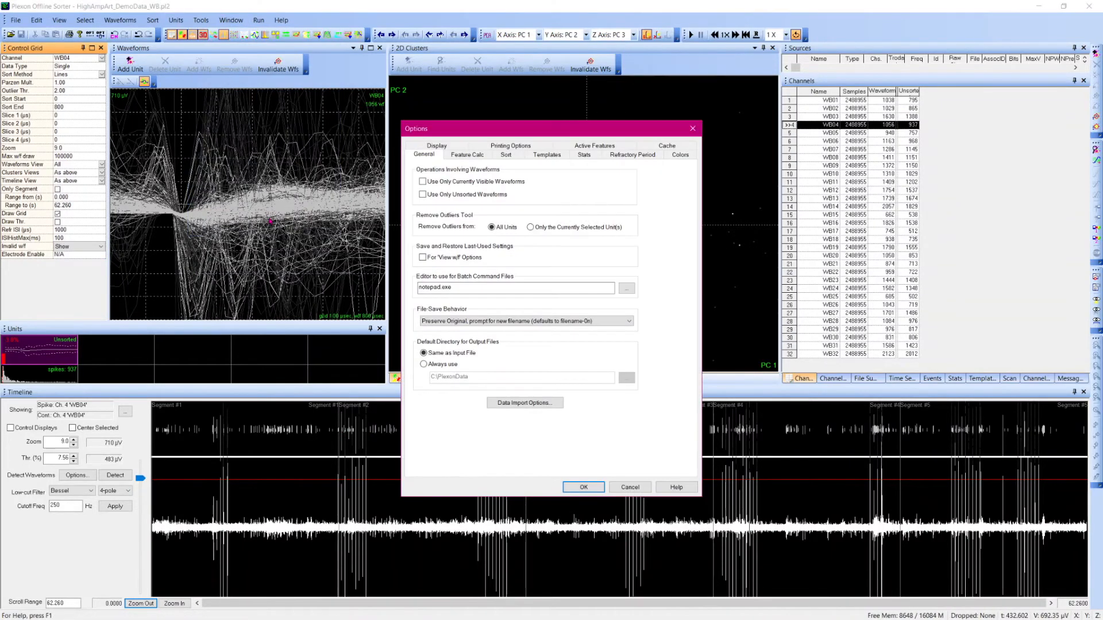
left_click(679, 156)
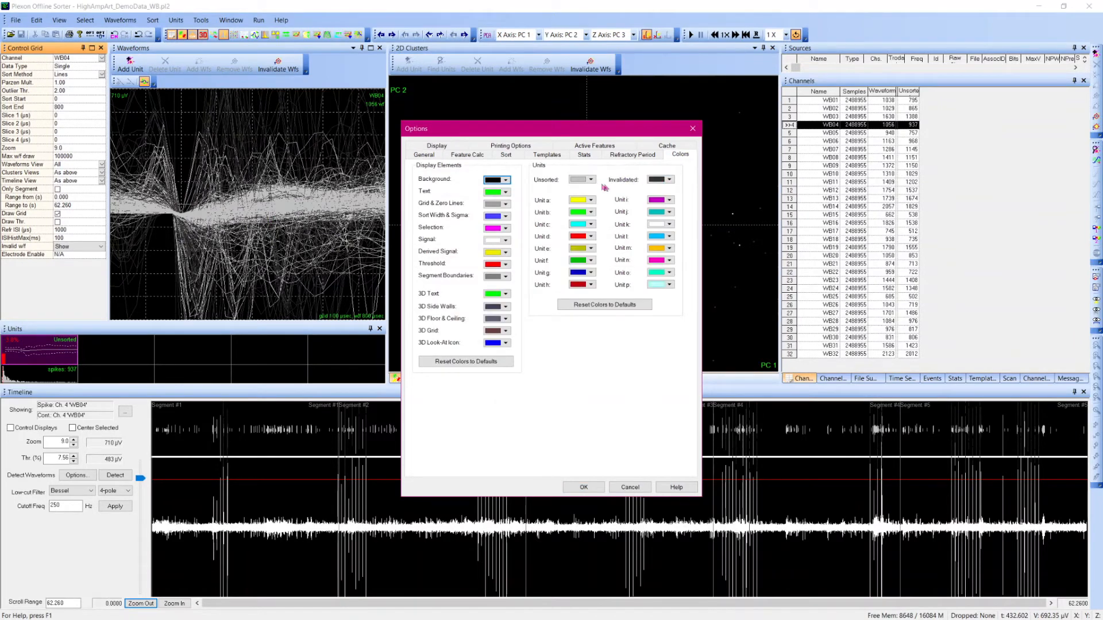
left_click(669, 180)
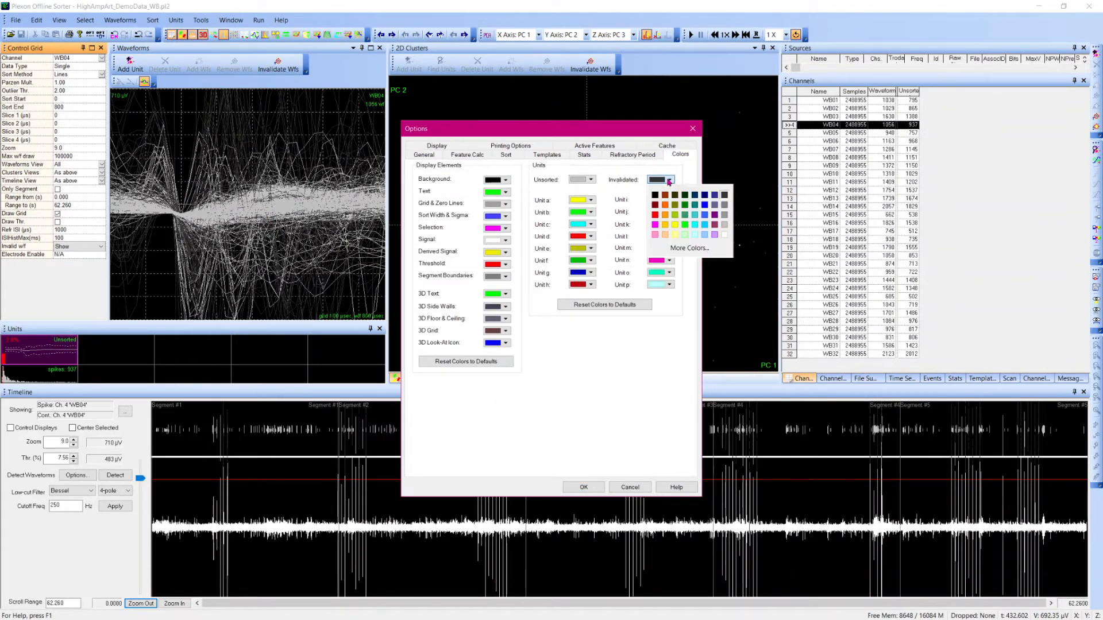
left_click(665, 224)
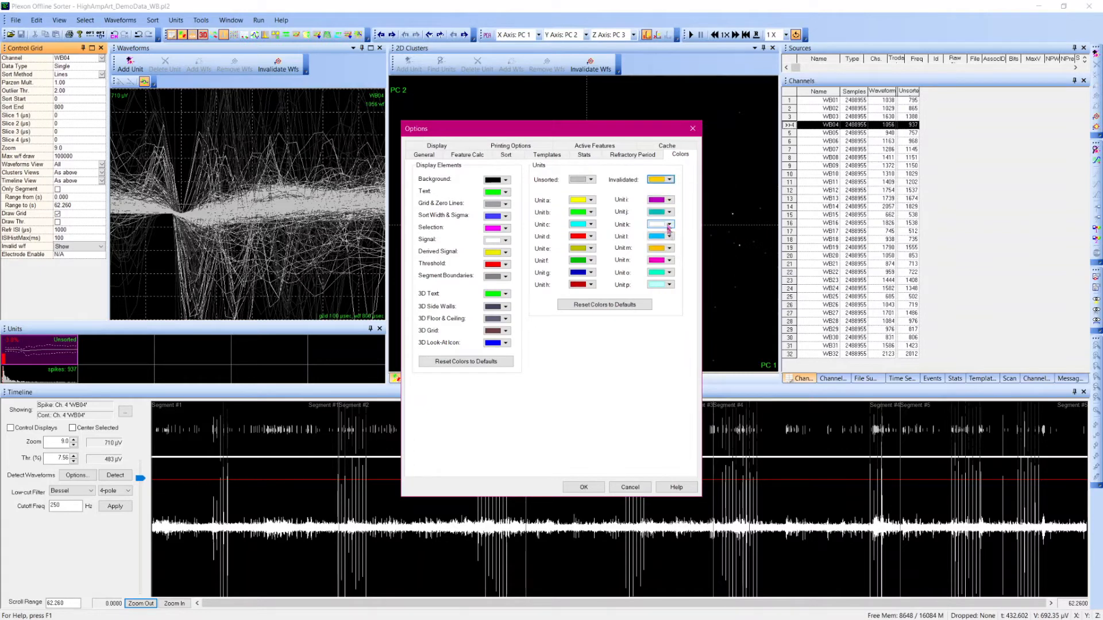
left_click(586, 487)
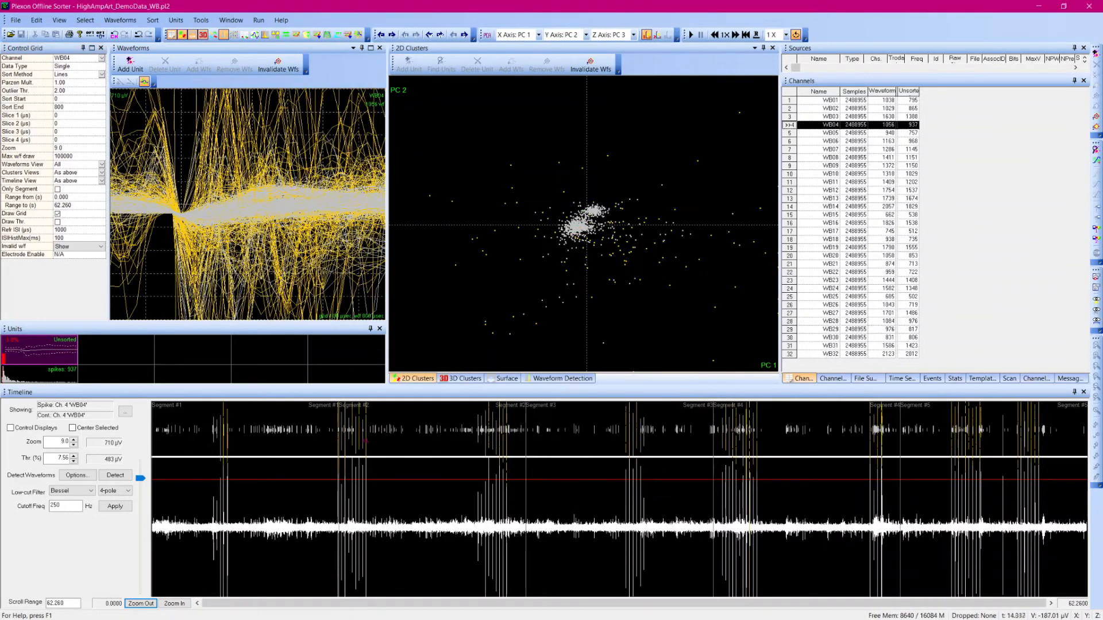
Examine the invalidated spikes on WB04's timeline at a closer range, from about 17 s to 33 s.
left_click(174, 603)
left_click(174, 603)
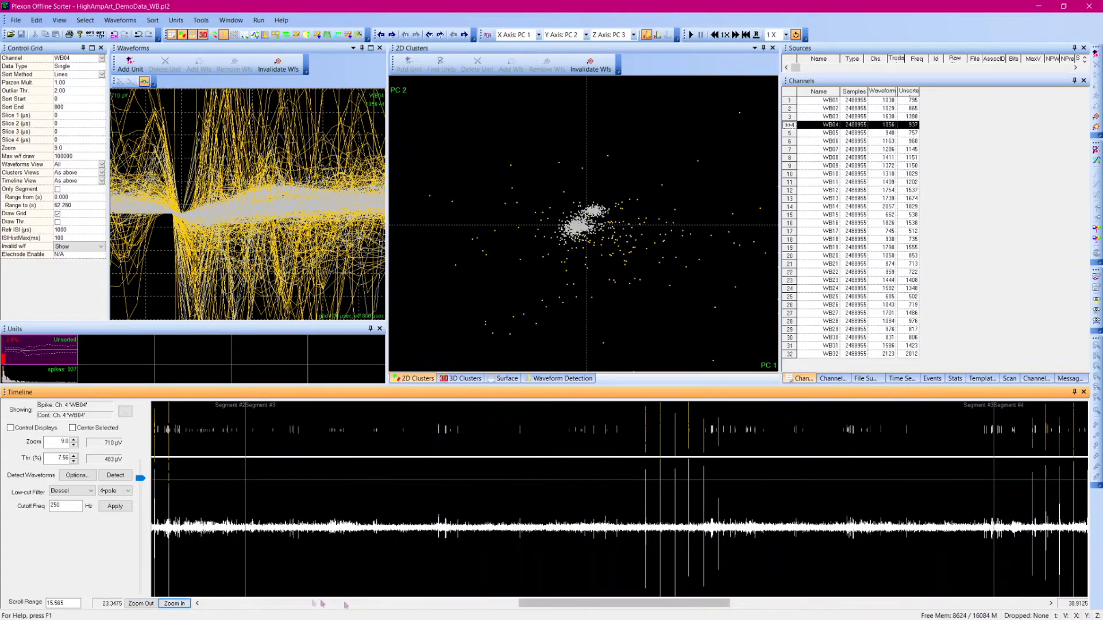
left_click_drag(540, 606, 456, 604)
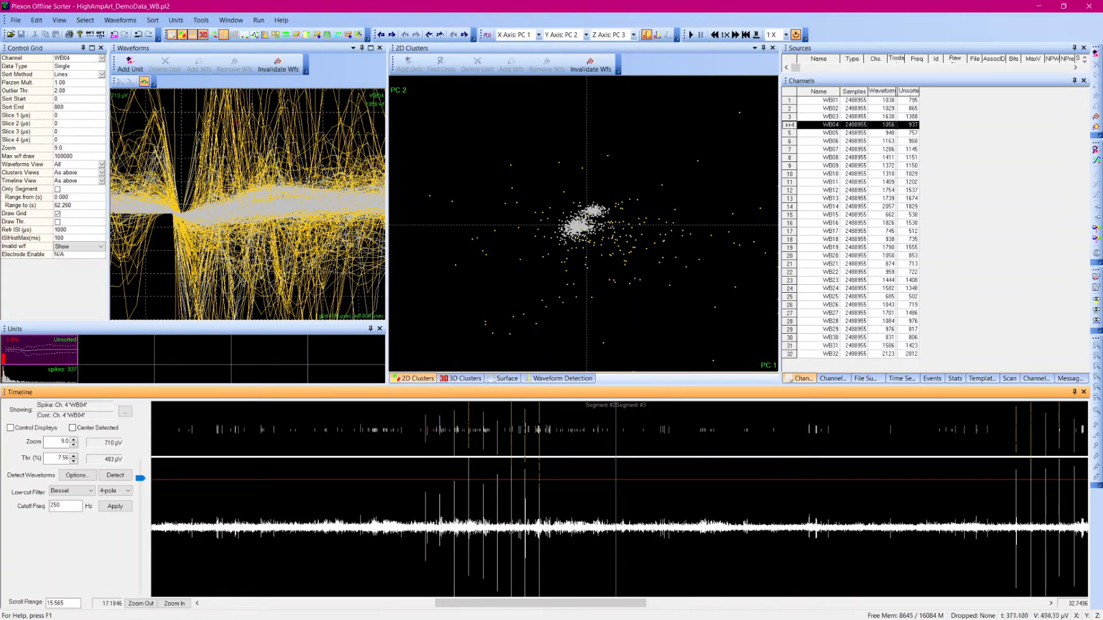
Invalidate cross-channel artifacts on all SPK_FILT_WB channels, with a maximum artifact width of 32 ticks and coincident waveforms on at least 50% of channels.
left_click(200, 21)
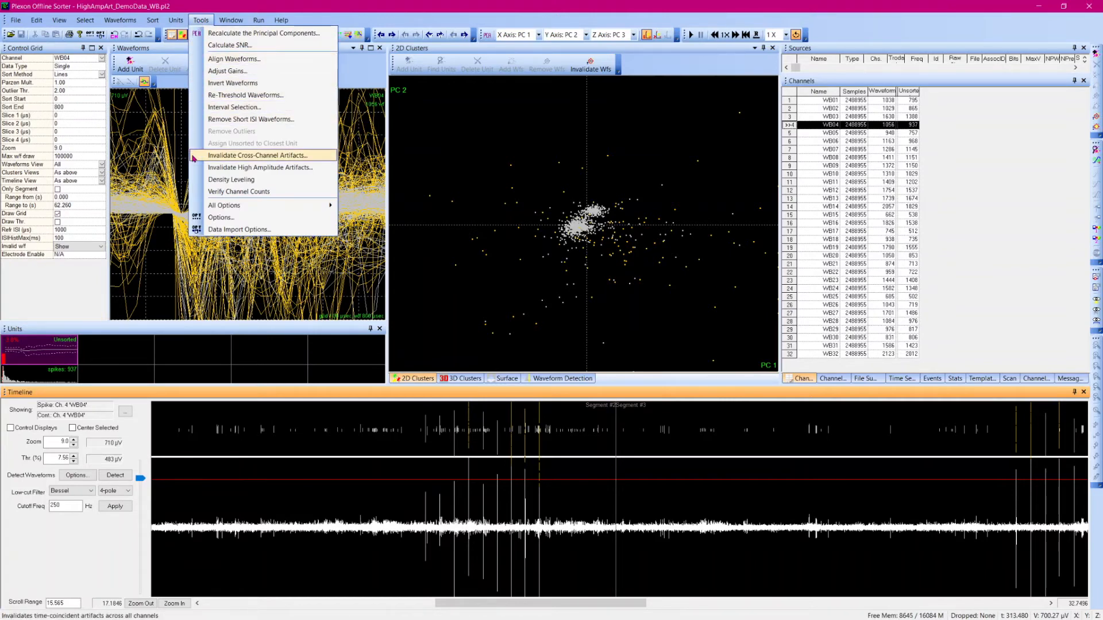
left_click(316, 157)
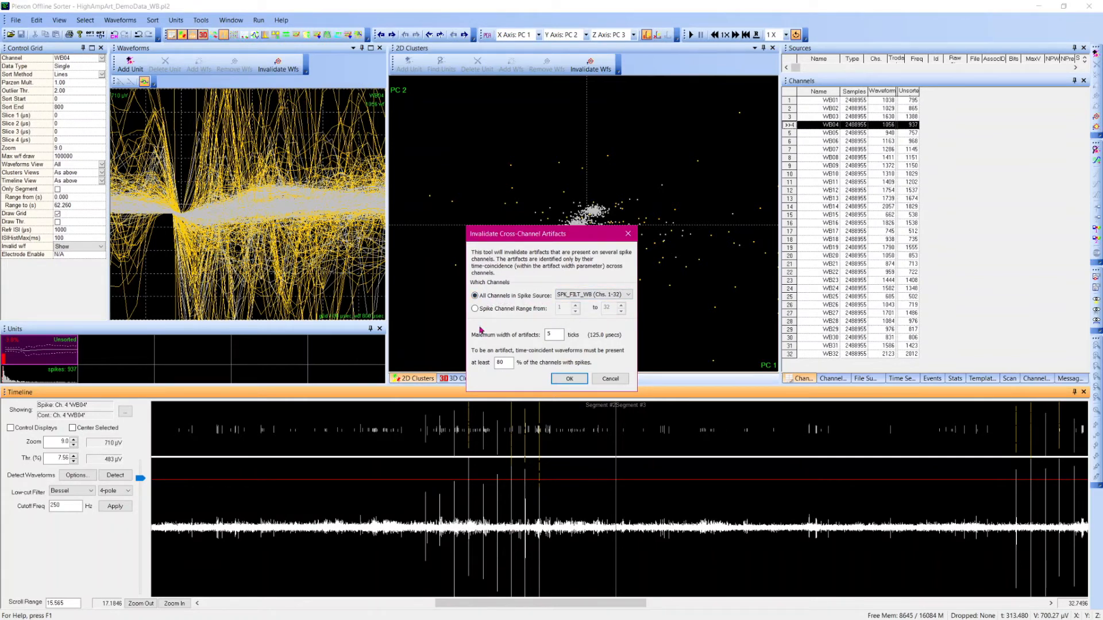
double_click(550, 335)
type("32")
double_click(500, 363)
type("50")
left_click(566, 379)
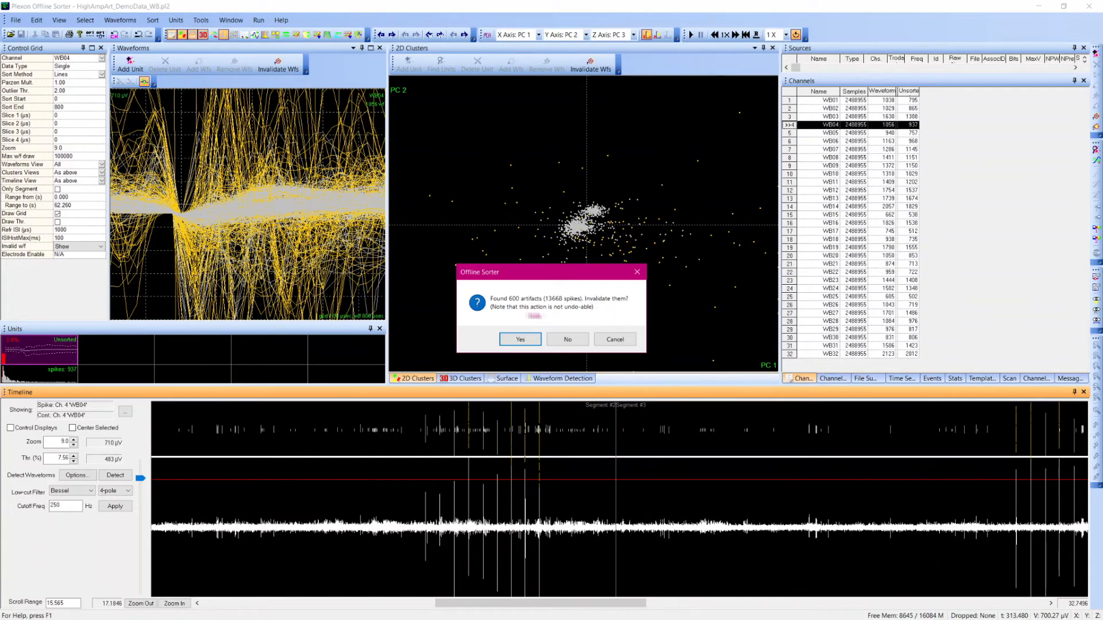
left_click(514, 341)
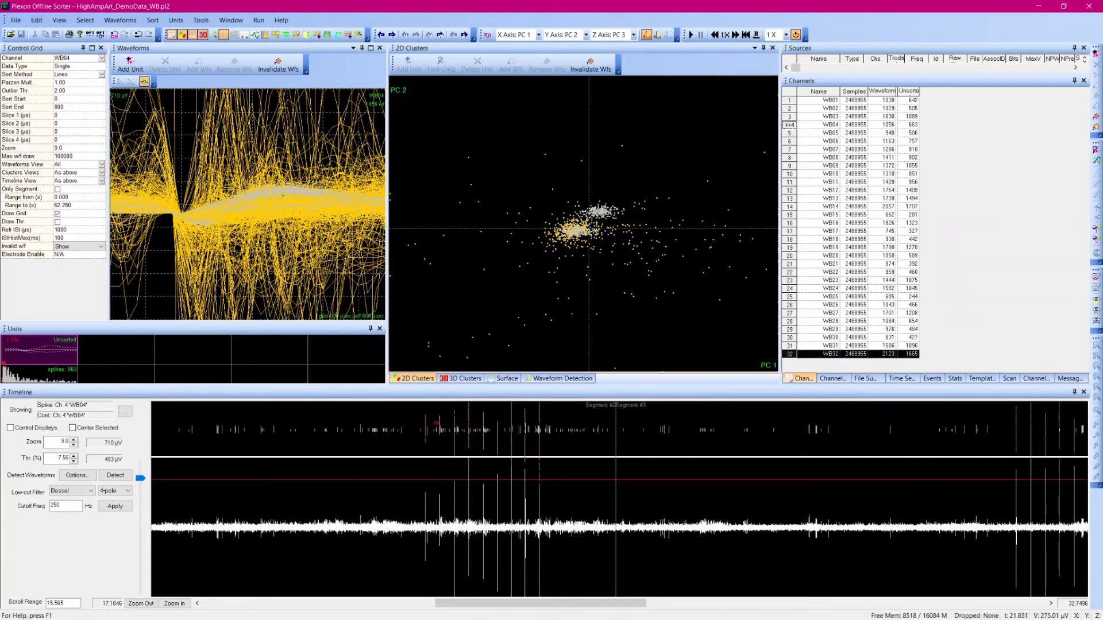
Hide the invalidated waveforms and inspect WB04's remaining waveforms at a higher magnification.
left_click(86, 246)
left_click(101, 247)
left_click(91, 263)
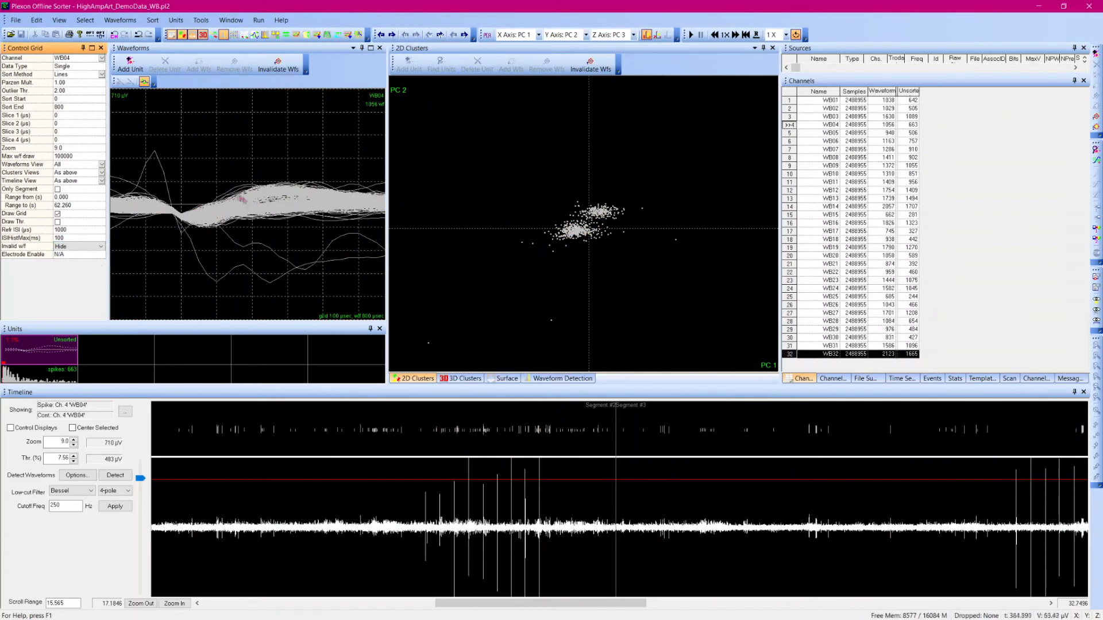
scroll(269, 259, "up", 2)
left_click(270, 255)
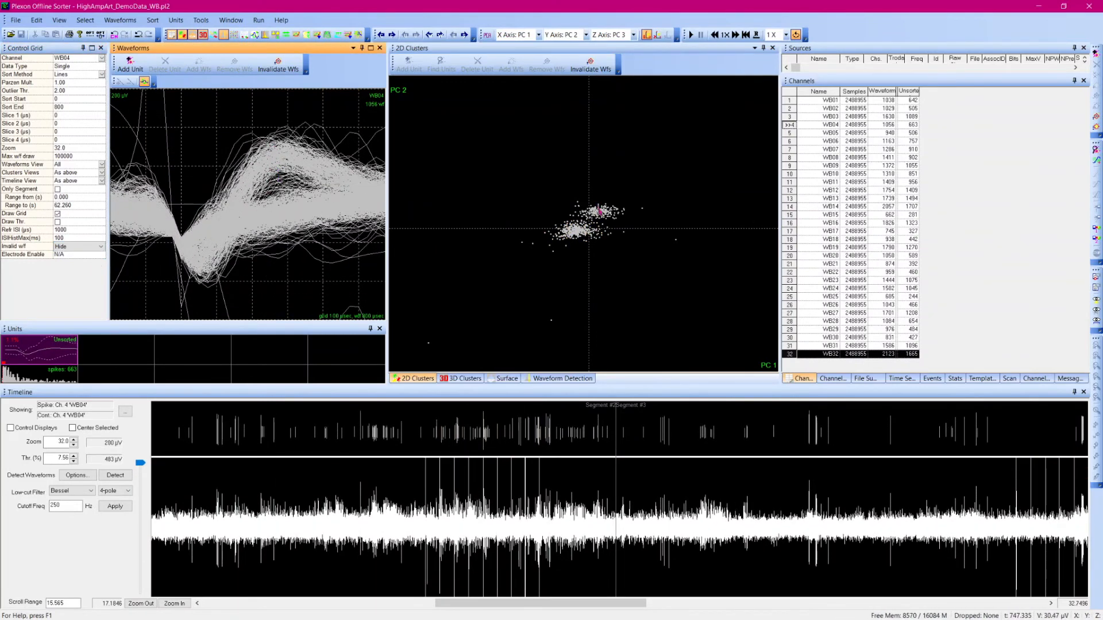
Examine the remaining waveforms and clusters on channels WB20 and WB12, magnifying the waveform display.
left_click(790, 256)
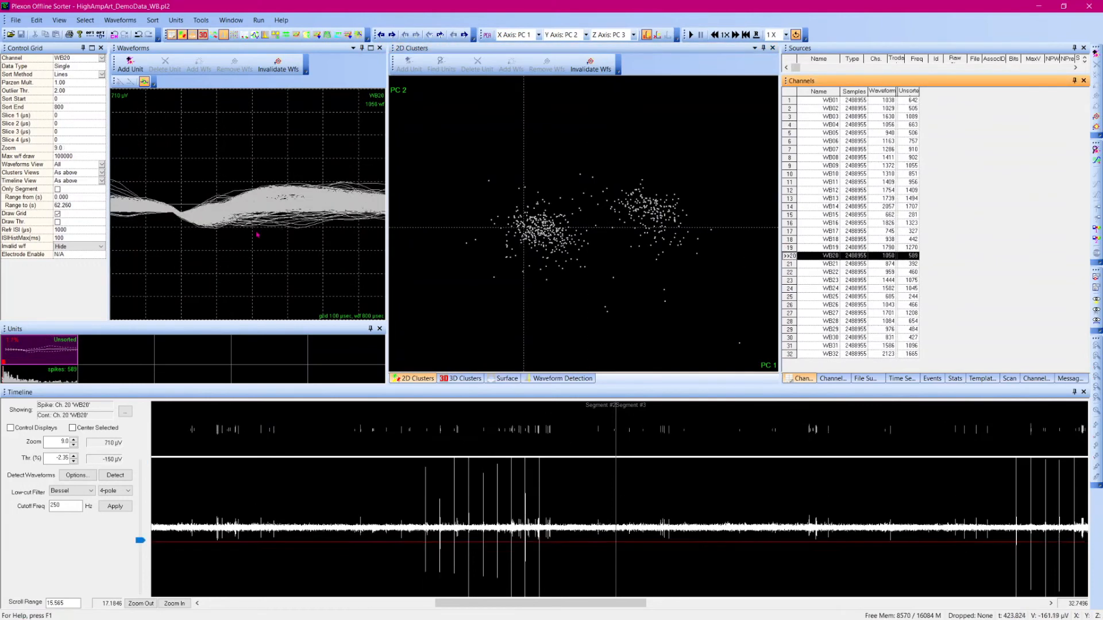
scroll(282, 250, "up", 1)
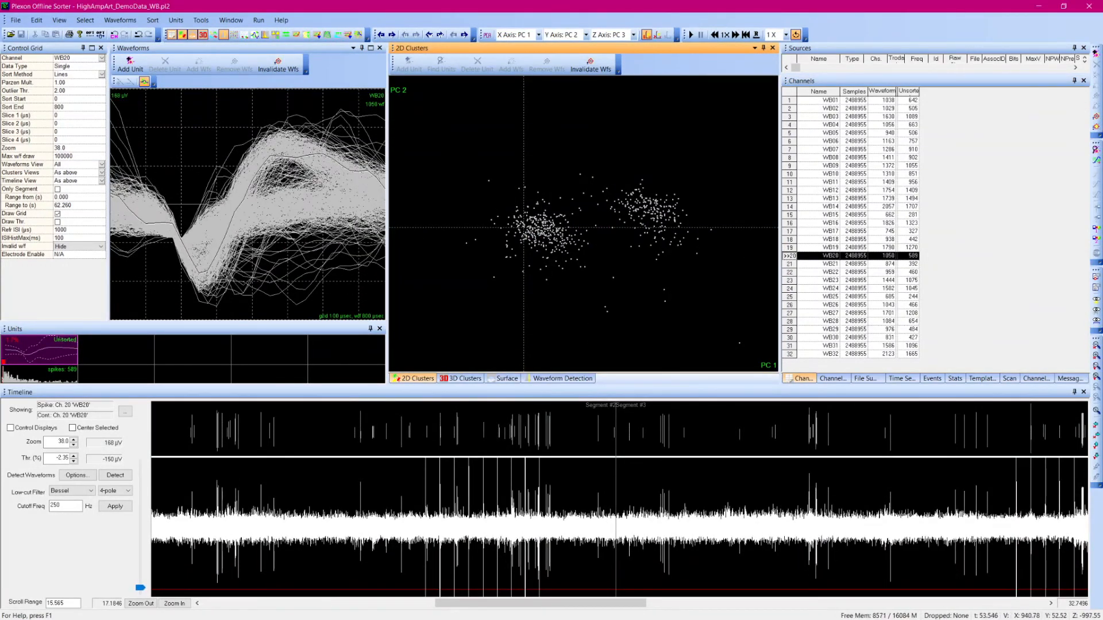
left_click(790, 190)
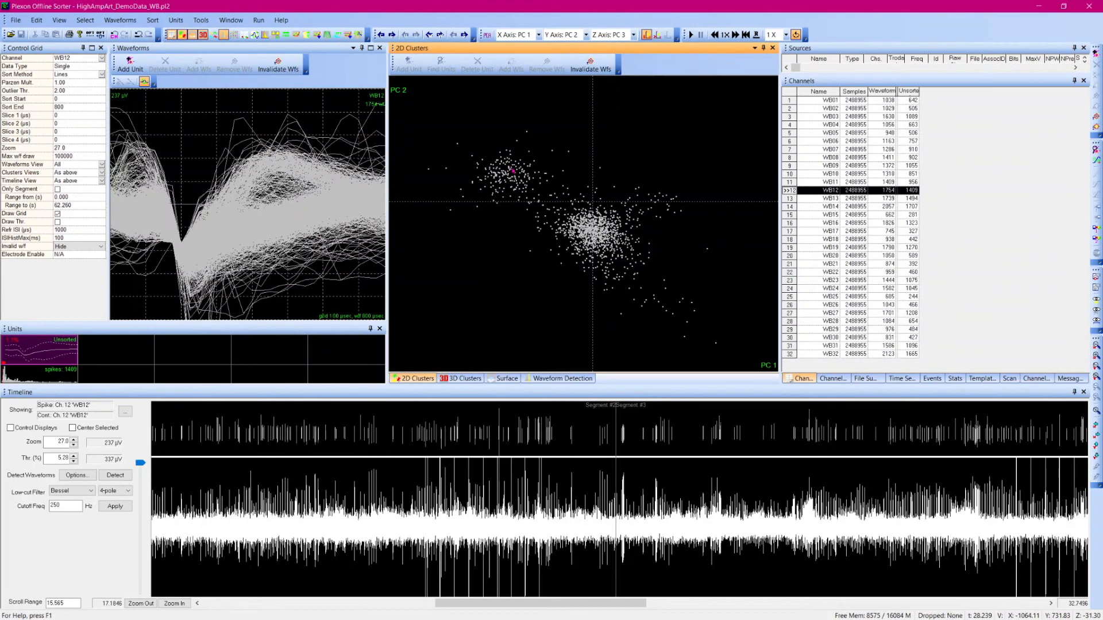
Export the WB and SPK_FILT_WB sources to a new PL2 file, excluding invalidated waveforms but including unsorted ones.
left_click(11, 20)
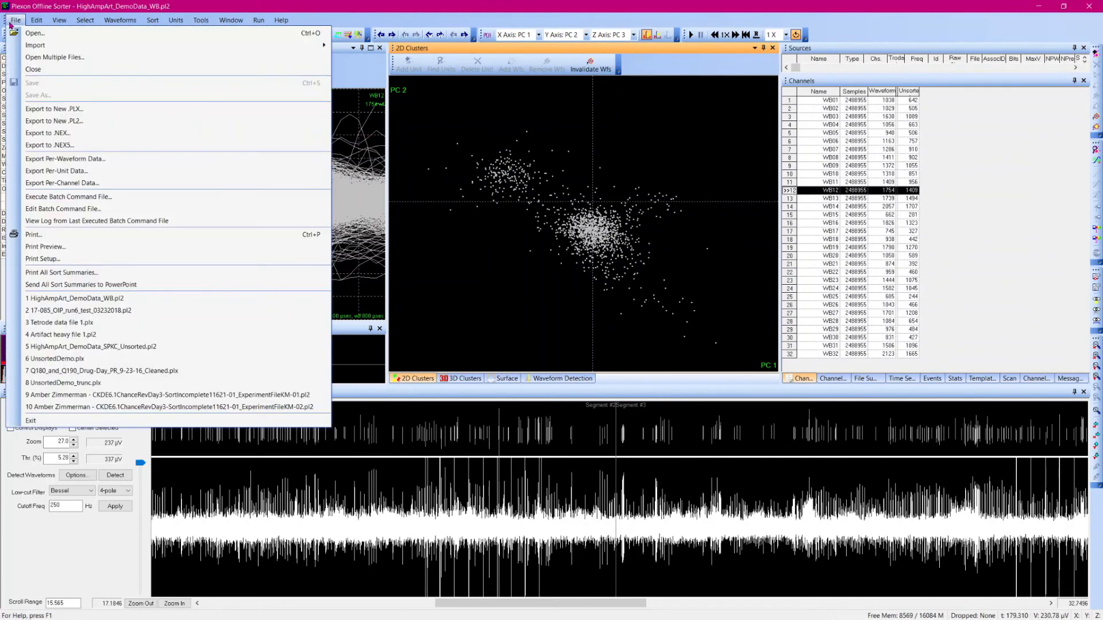
left_click(12, 123)
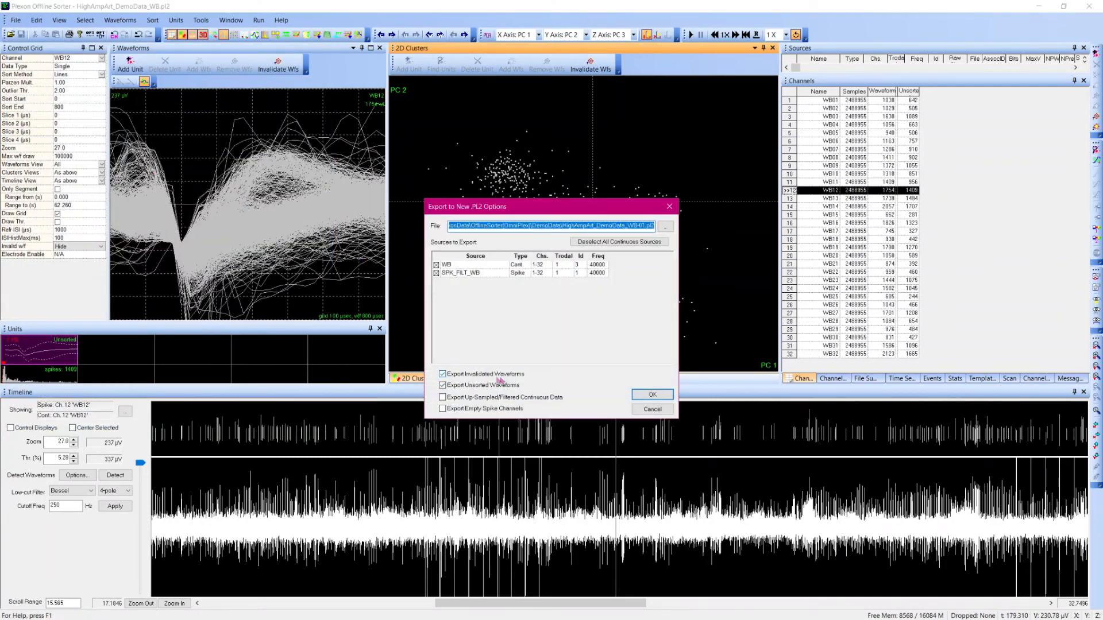
left_click(443, 376)
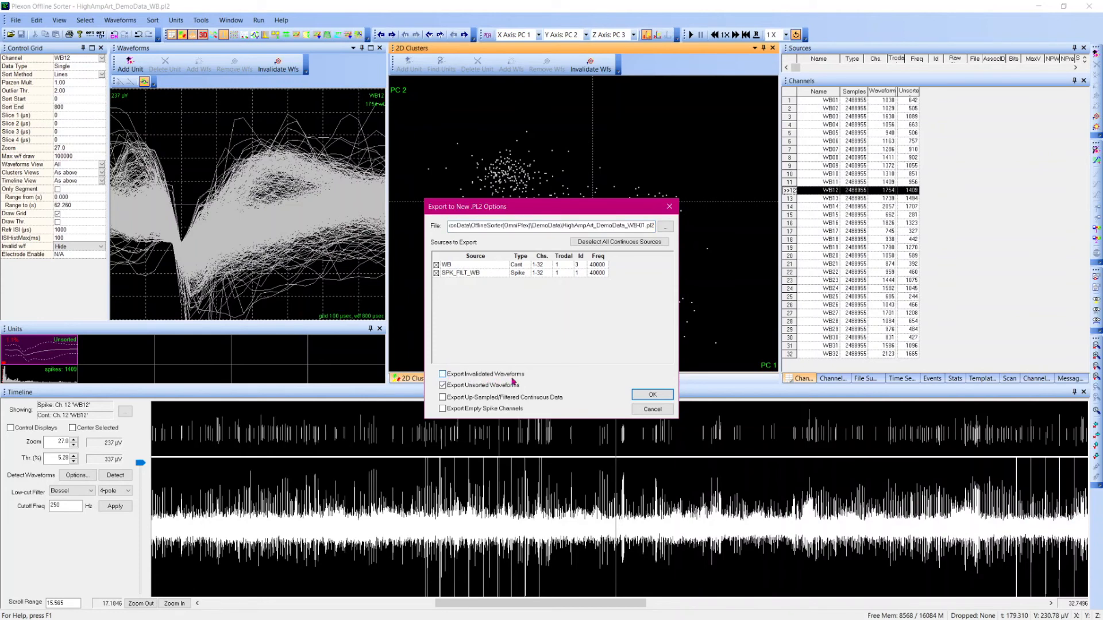
left_click(646, 395)
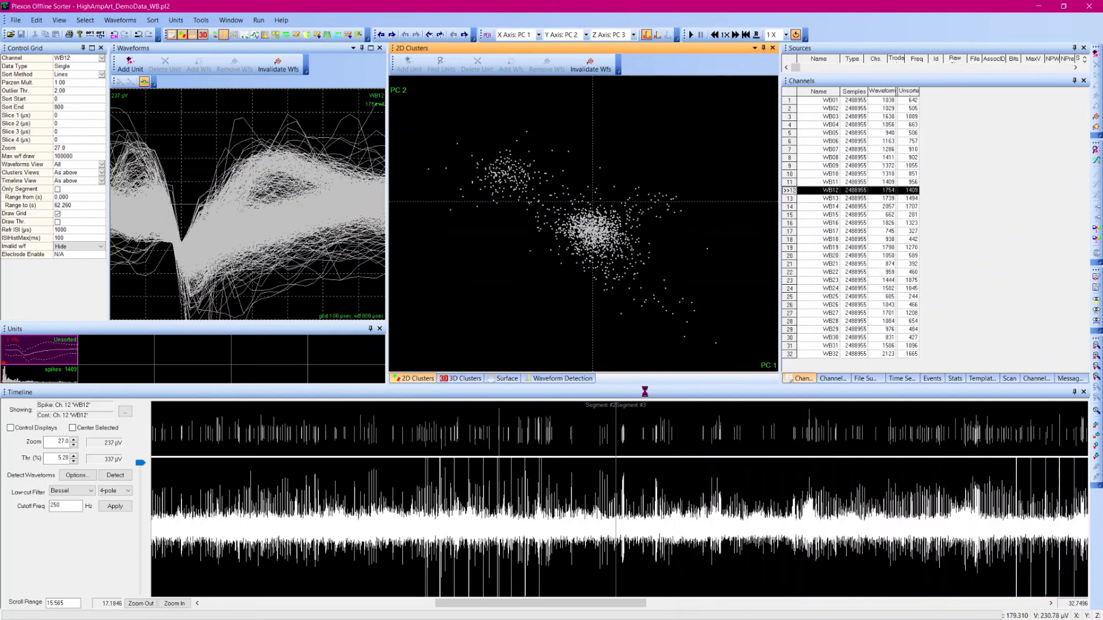